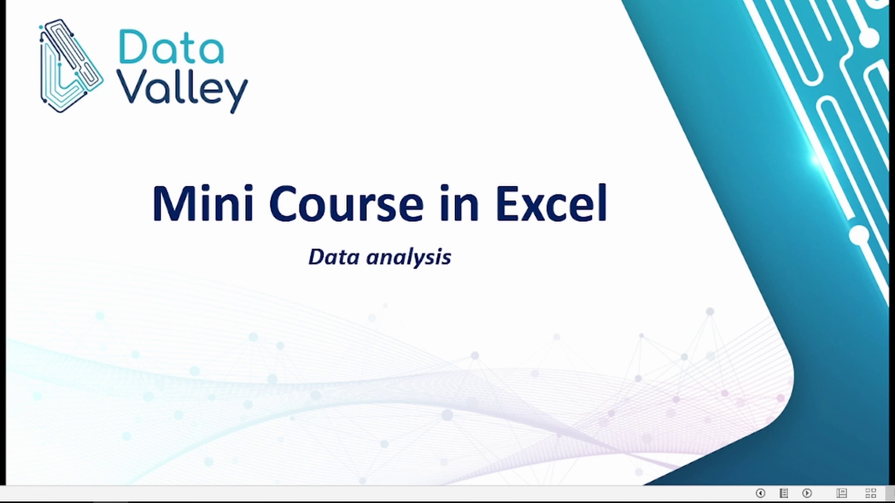
Advance the slideshow from the Mini Course in Excel title slide to the Agenda slide.
key("Right")
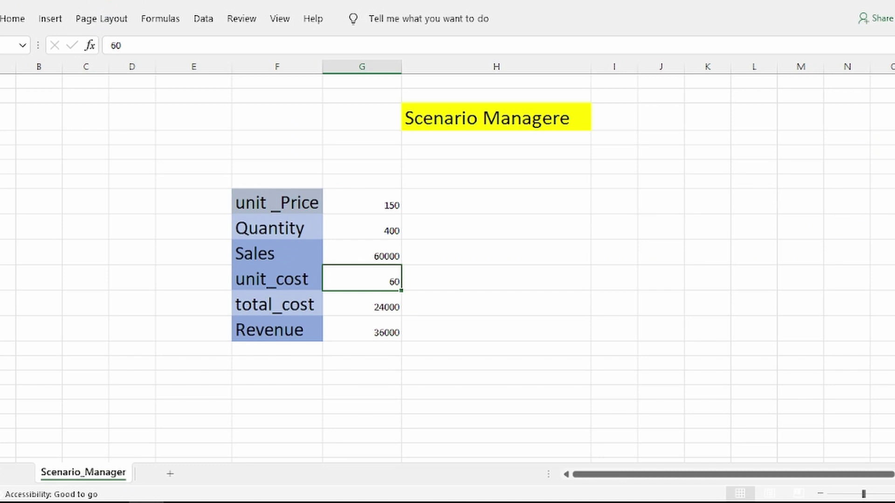
left_click(204, 23)
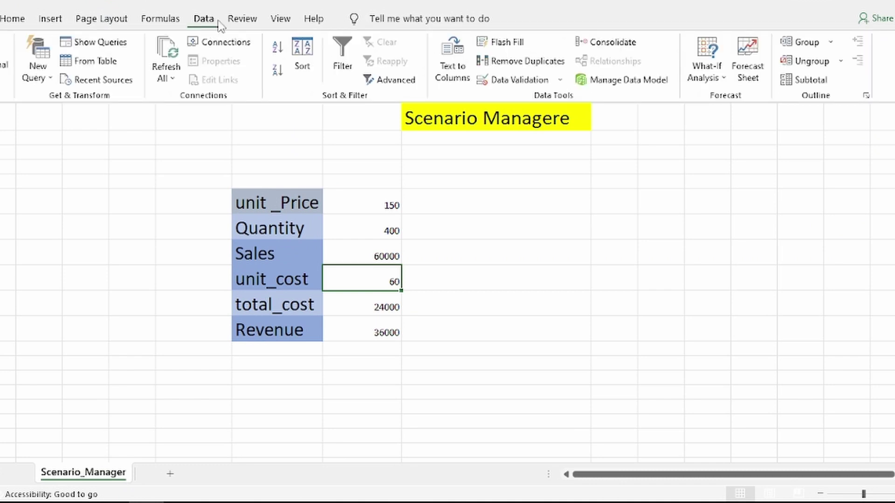
left_click(706, 73)
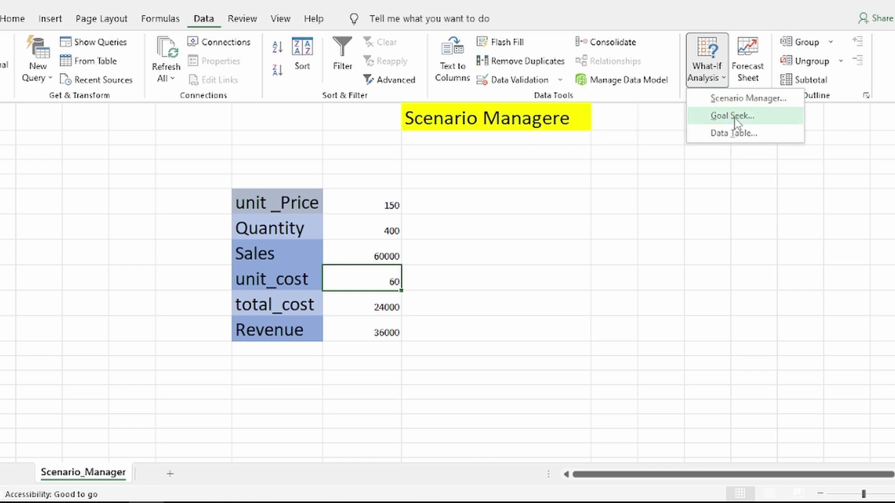
left_click(693, 2)
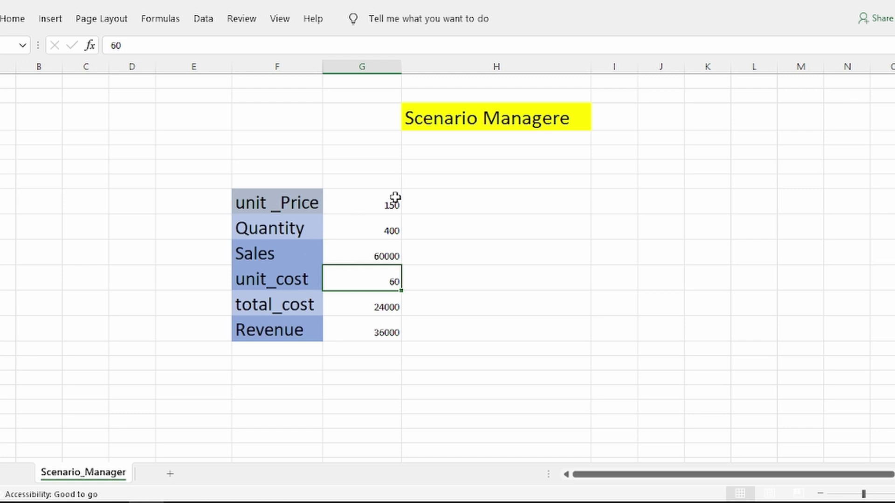
double_click(372, 256)
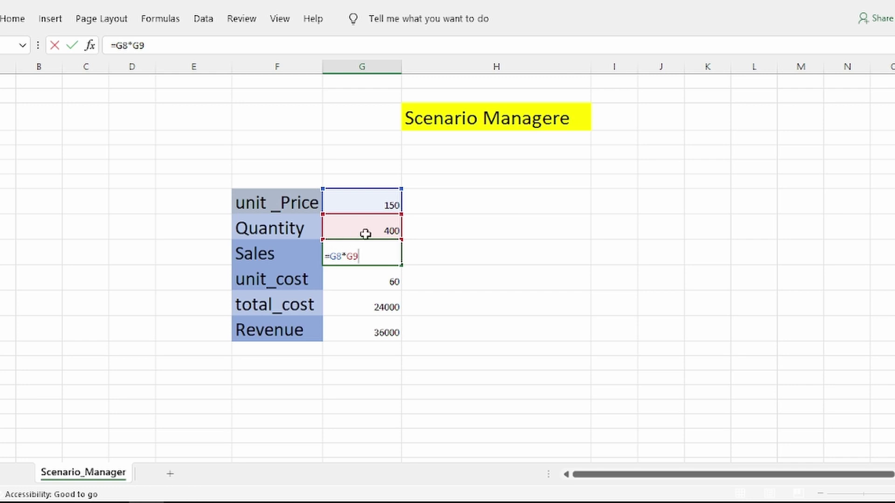
left_click(288, 278)
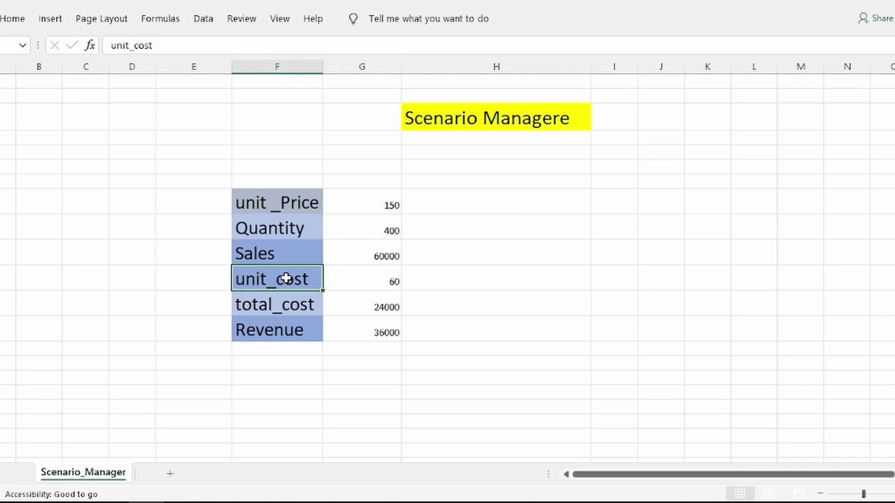
left_click(372, 274)
left_click(304, 300)
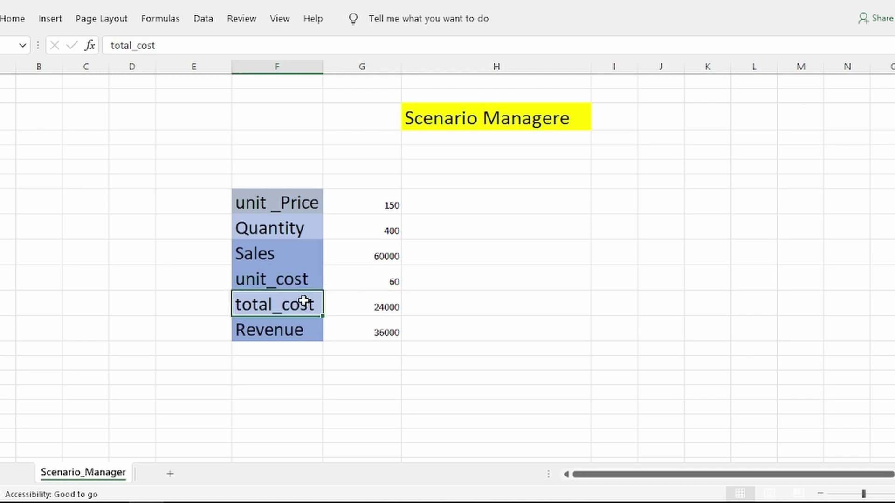
left_click(384, 307)
double_click(384, 307)
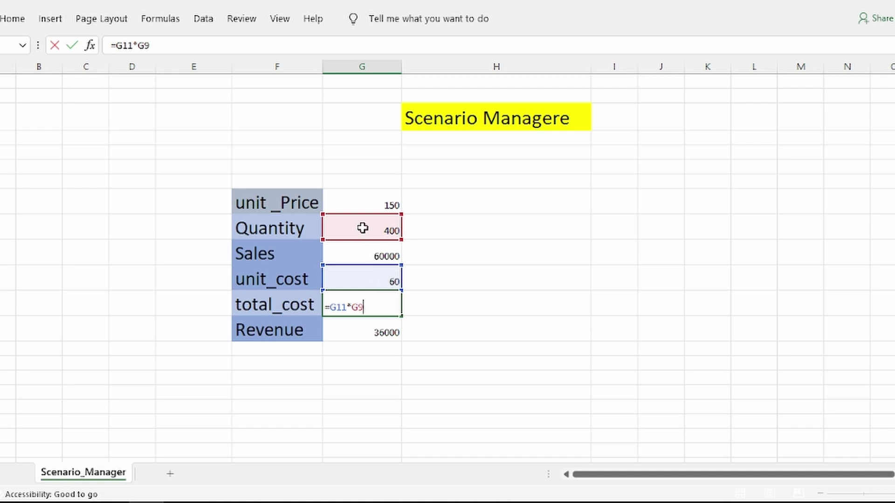
key("Return")
double_click(360, 329)
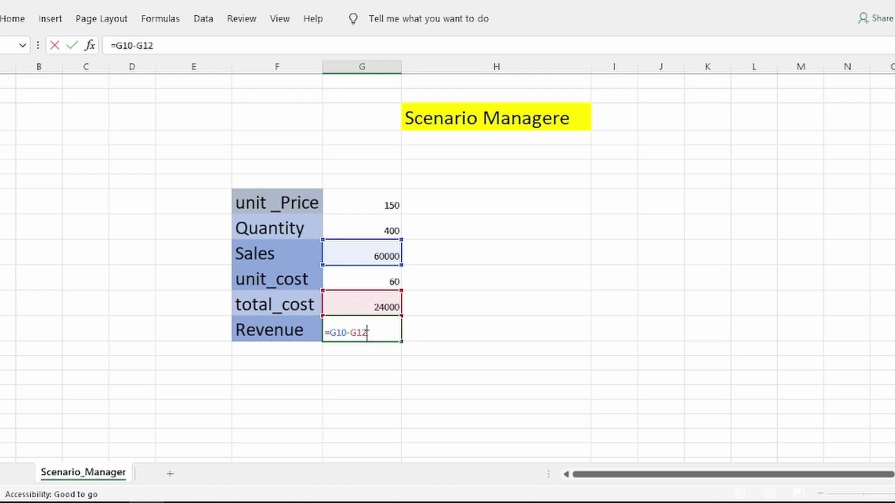
left_click(351, 271)
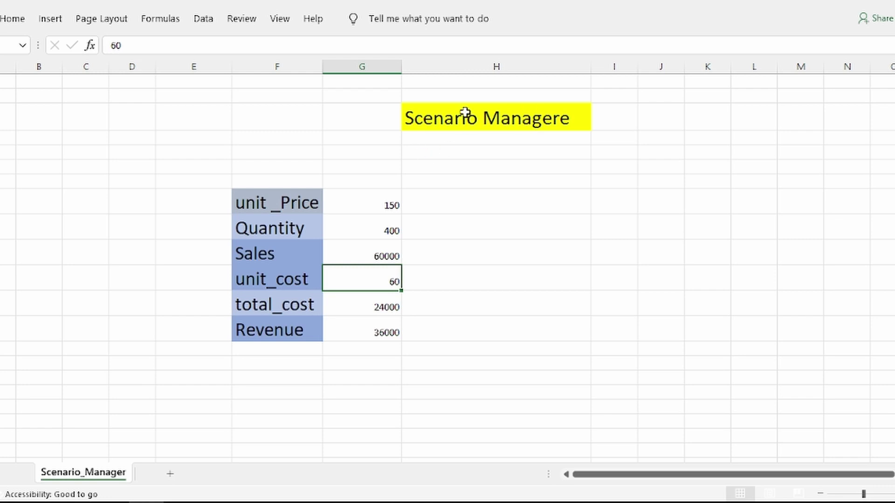
Open Scenario Manager from What-If Analysis and start a new scenario named 'best scenario'.
left_click(204, 20)
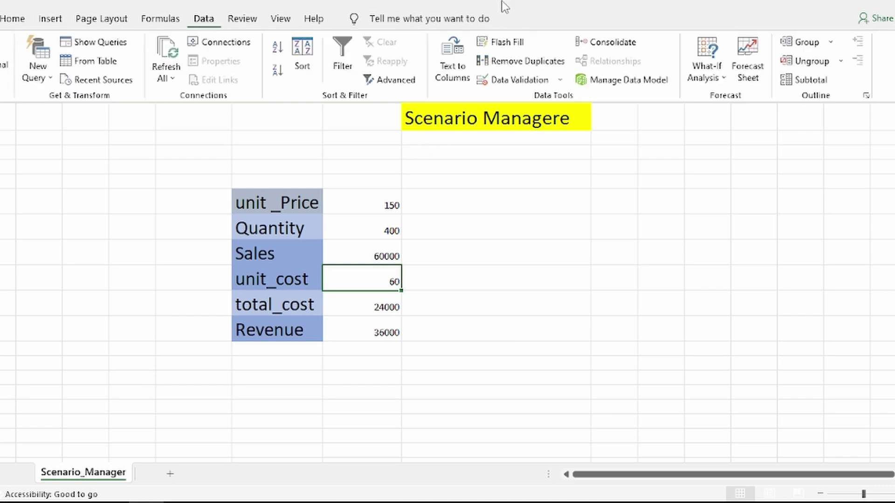
left_click(708, 63)
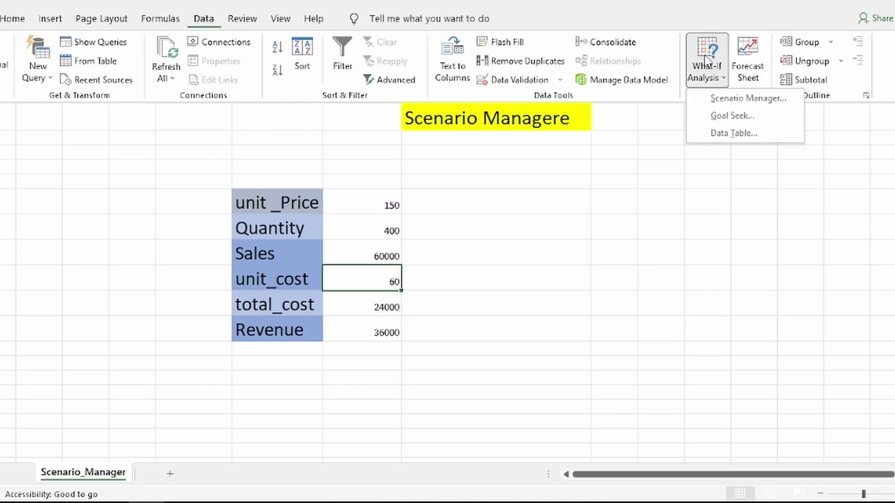
left_click(719, 103)
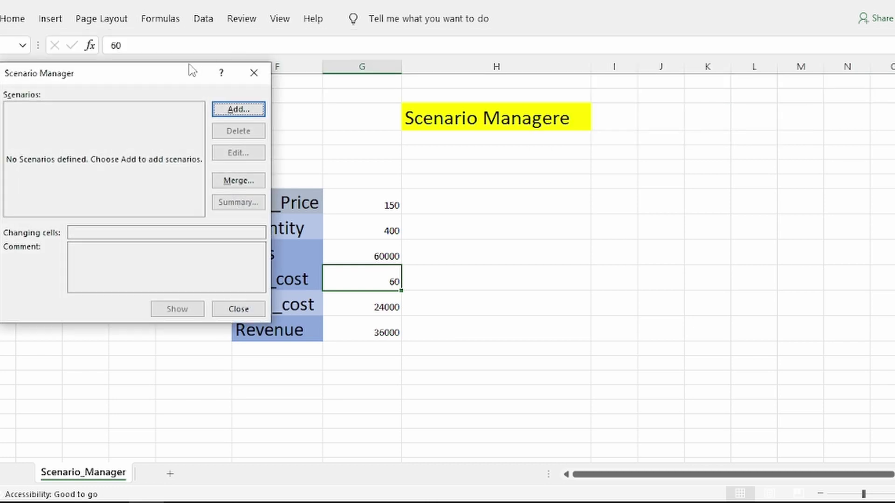
left_click_drag(191, 70, 345, 100)
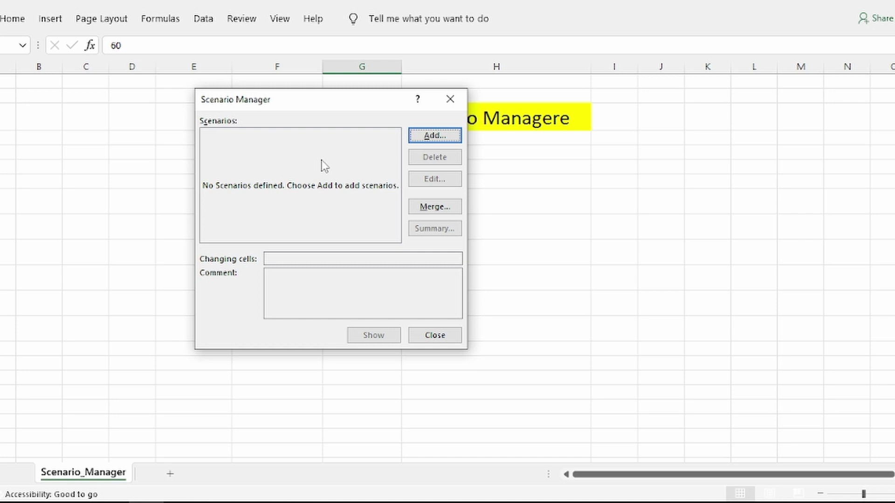
left_click(430, 139)
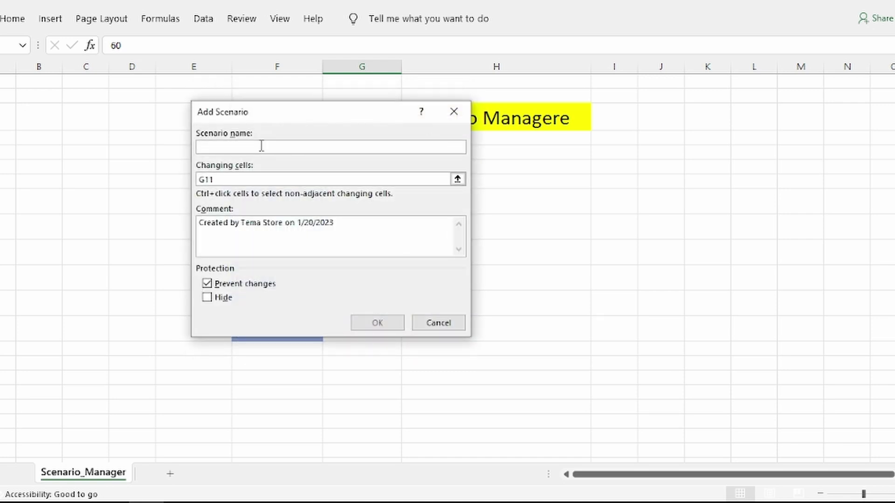
type("be")
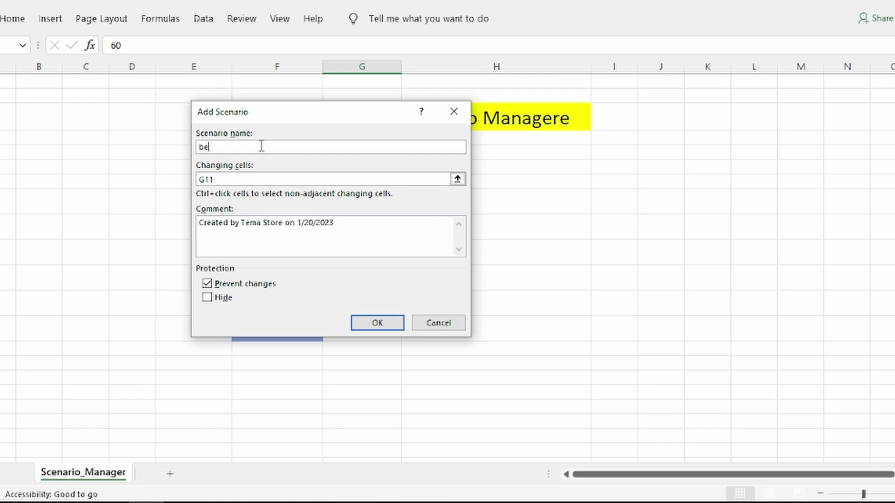
type("st sce")
type("nario")
Set the scenario's changing cells to G9, G8 and G11 and confirm.
left_click_drag(308, 122, 604, 120)
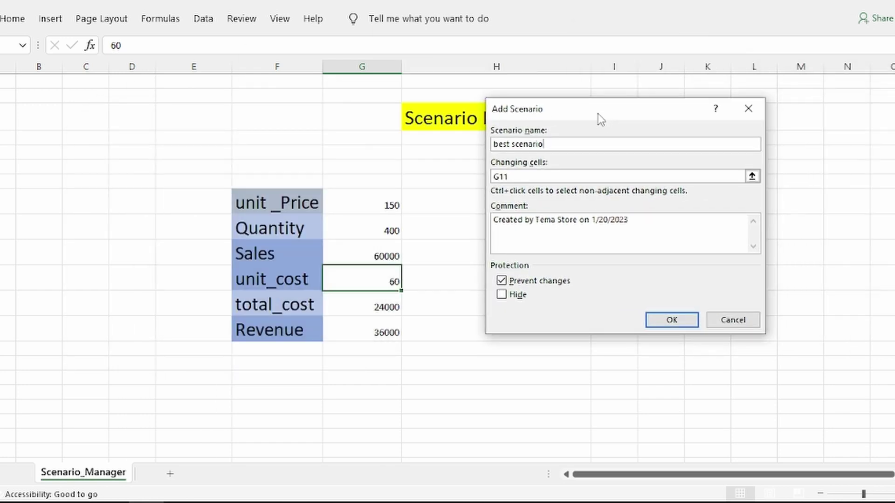
left_click_drag(586, 113, 565, 106)
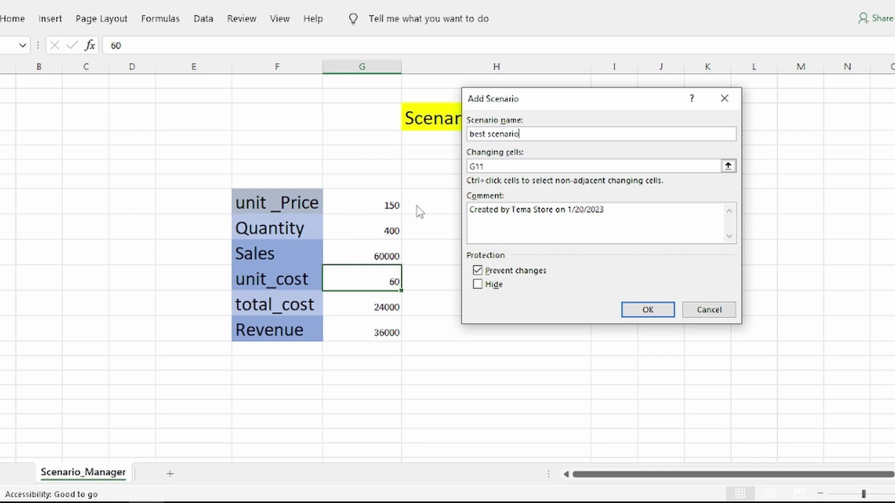
left_click(507, 166)
key("BackSpace")
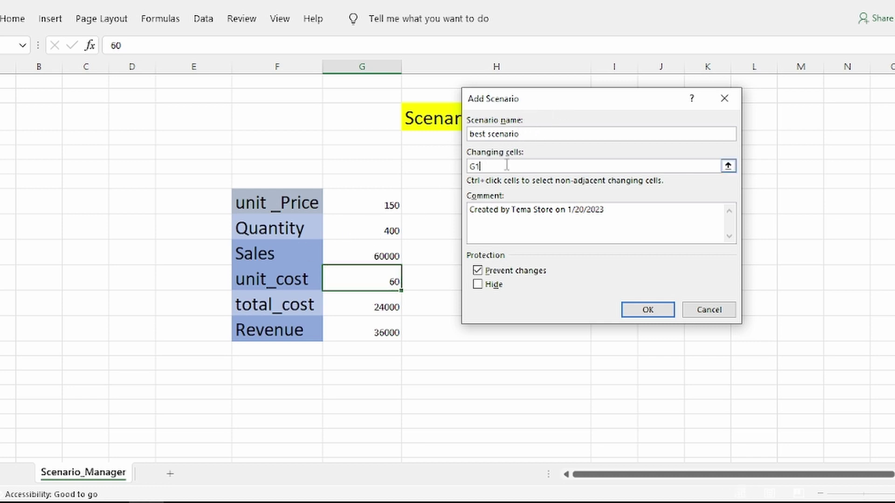
key("BackSpace")
key("BackSpace")
left_click(363, 230)
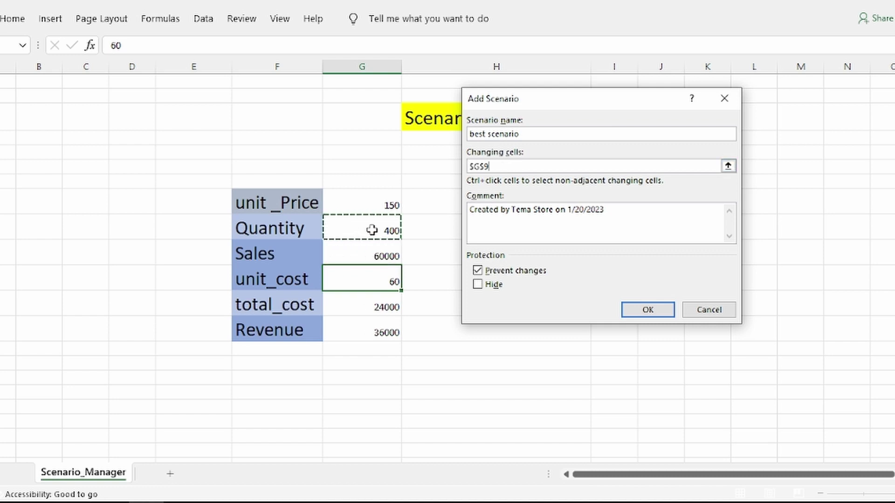
type(",")
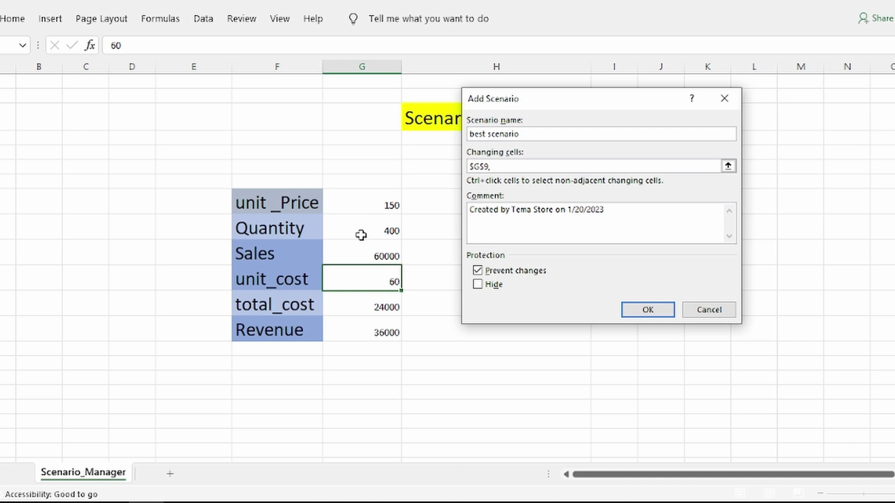
left_click(370, 204)
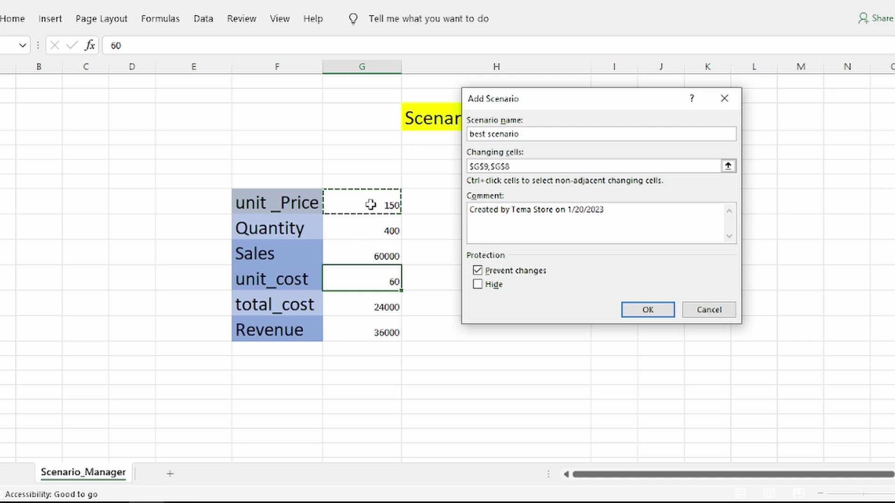
type(",")
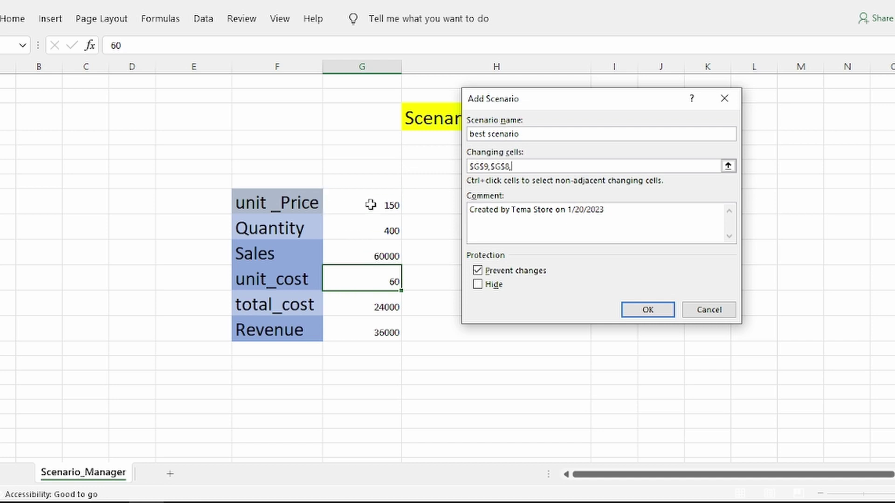
left_click(368, 280)
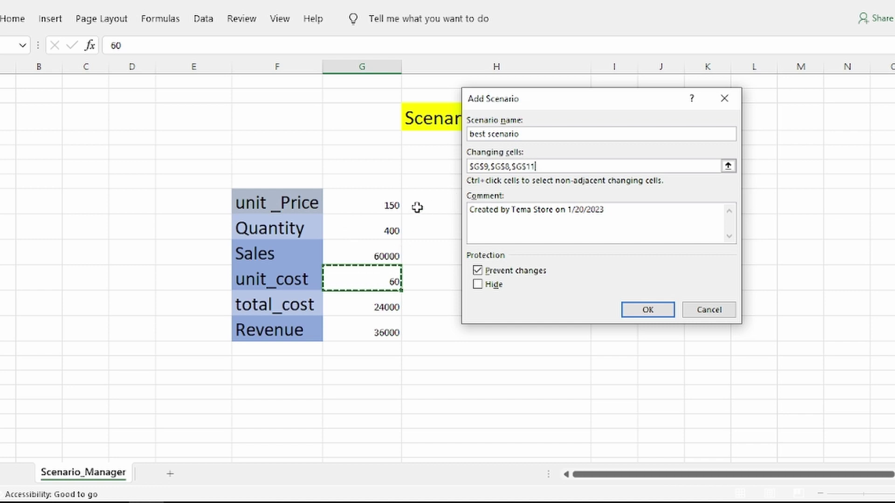
left_click(648, 310)
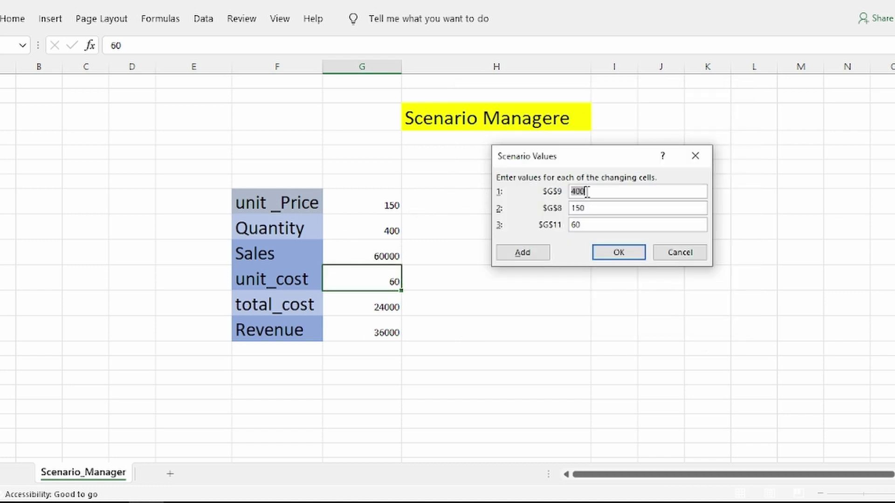
Save best scenario values quantity 500, unit price 155, unit cost 55, and show them on the sheet.
type("500")
left_click(593, 206)
key("BackSpace")
type("5")
double_click(591, 224)
key("BackSpace")
type("55")
left_click(619, 251)
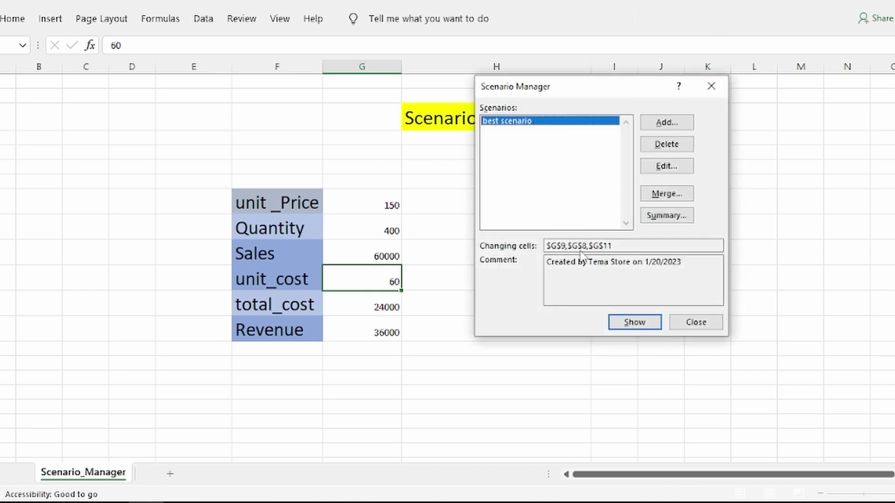
left_click(639, 323)
Add a second scenario named 'worest scenario' using the same changing cells.
left_click(667, 122)
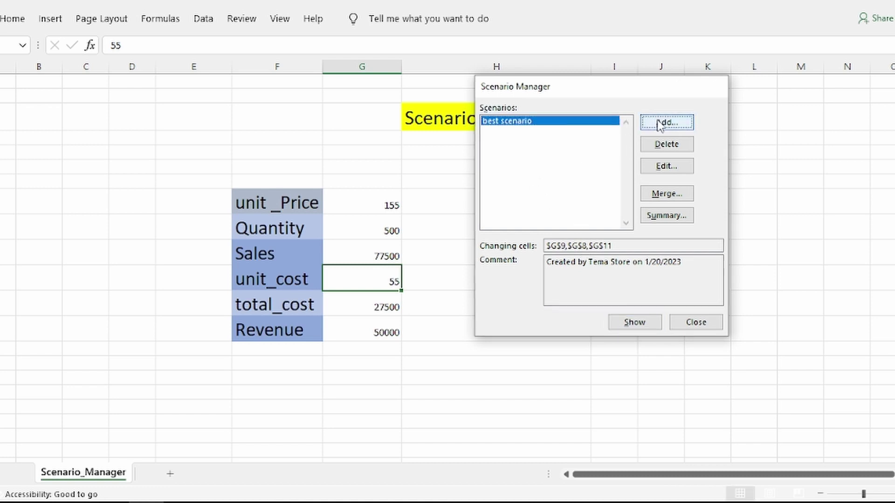
type("w")
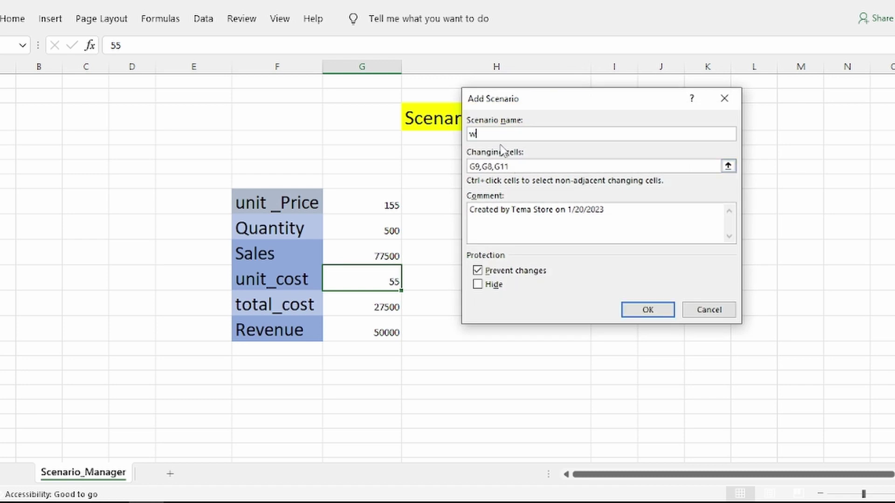
type("orest sc")
type("e")
key("BackSpace")
key("BackSpace")
type("cena")
type("rio")
key("Return")
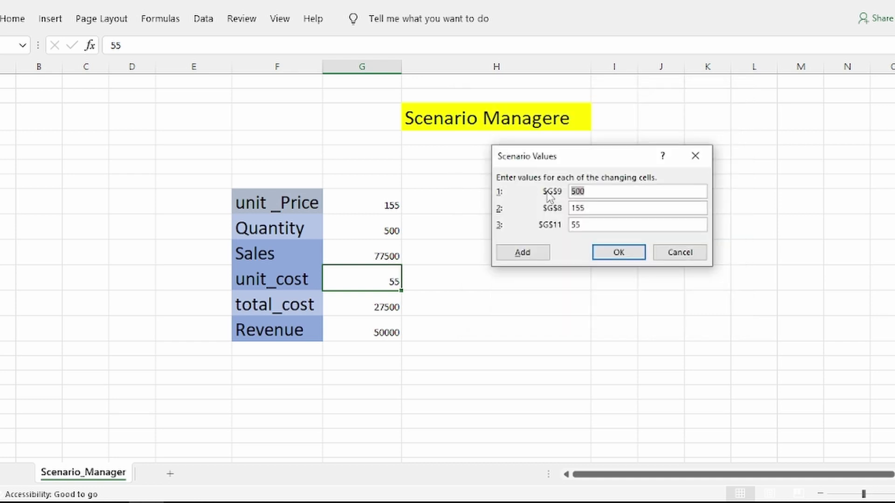
key("Escape")
key("Return")
Give worest scenario quantity 300, unit price 140 and unit cost 70, and save it.
key("BackSpace")
type("3")
type("00")
key("BackSpace")
key("BackSpace")
type("40")
key("BackSpace")
key("BackSpace")
type("70")
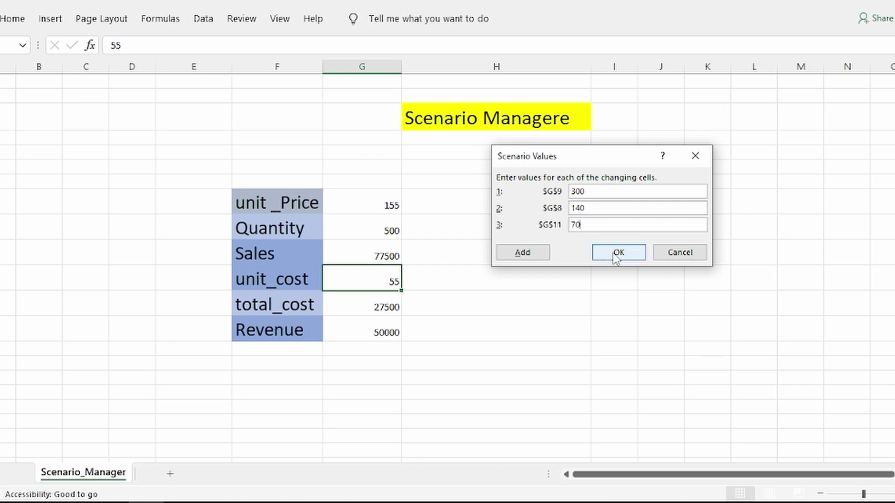
left_click(618, 253)
Switch the sheet between best and worst scenarios, finishing with worest scenario selected.
double_click(529, 132)
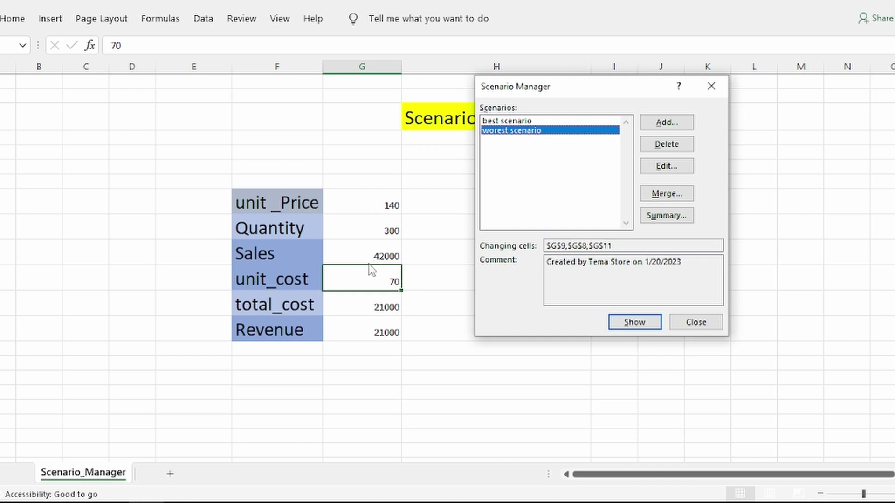
left_click(515, 122)
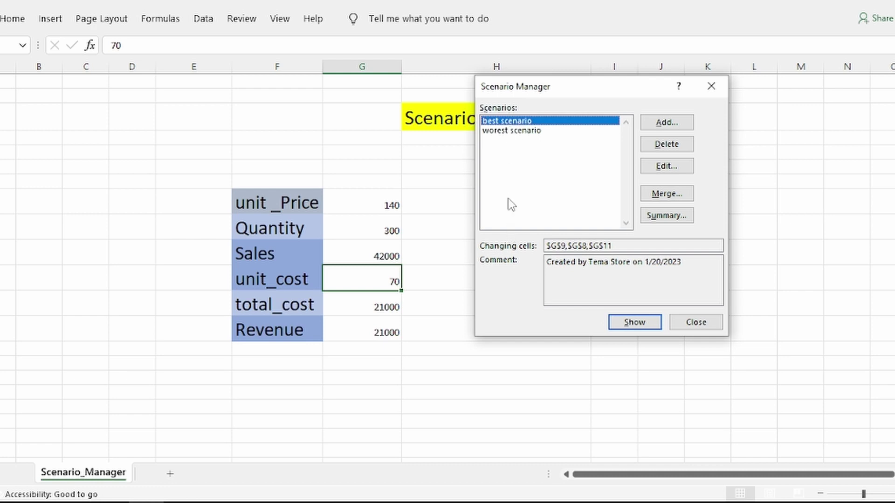
double_click(516, 121)
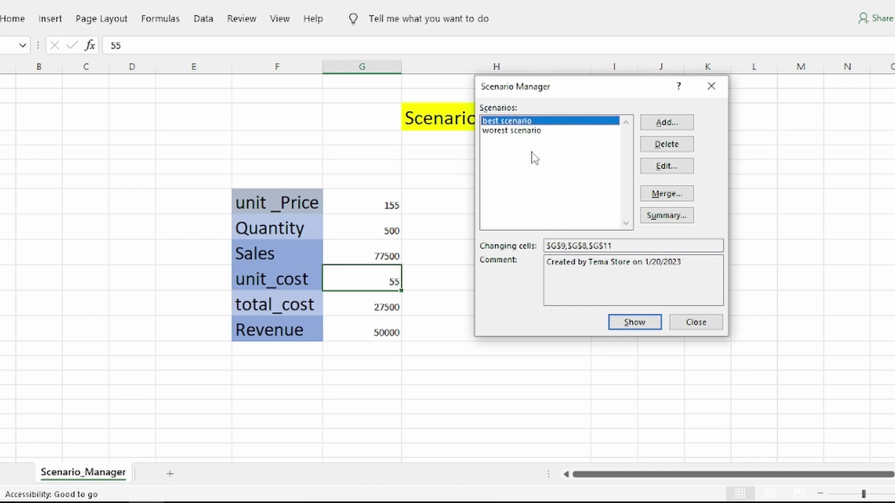
double_click(529, 131)
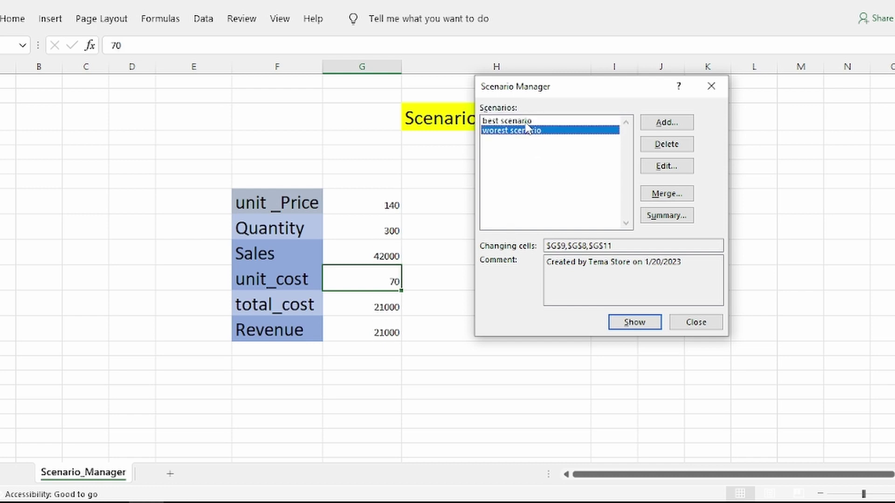
double_click(529, 121)
left_click(524, 131)
key("Return")
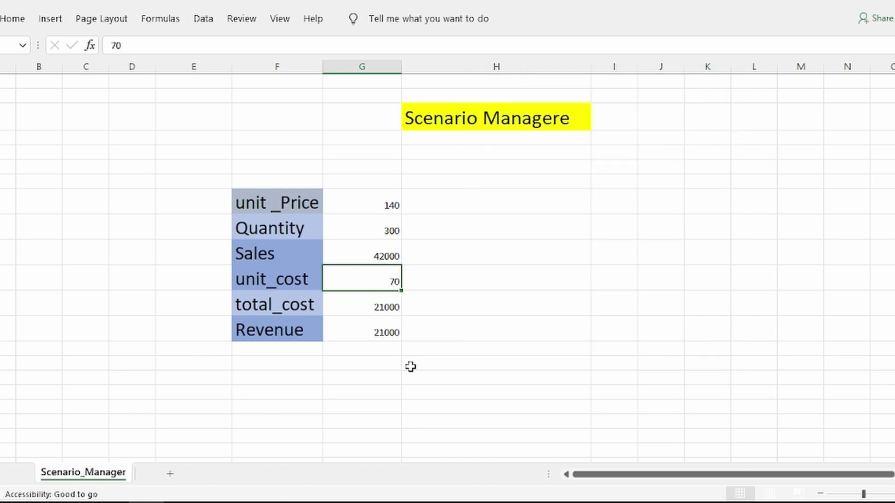